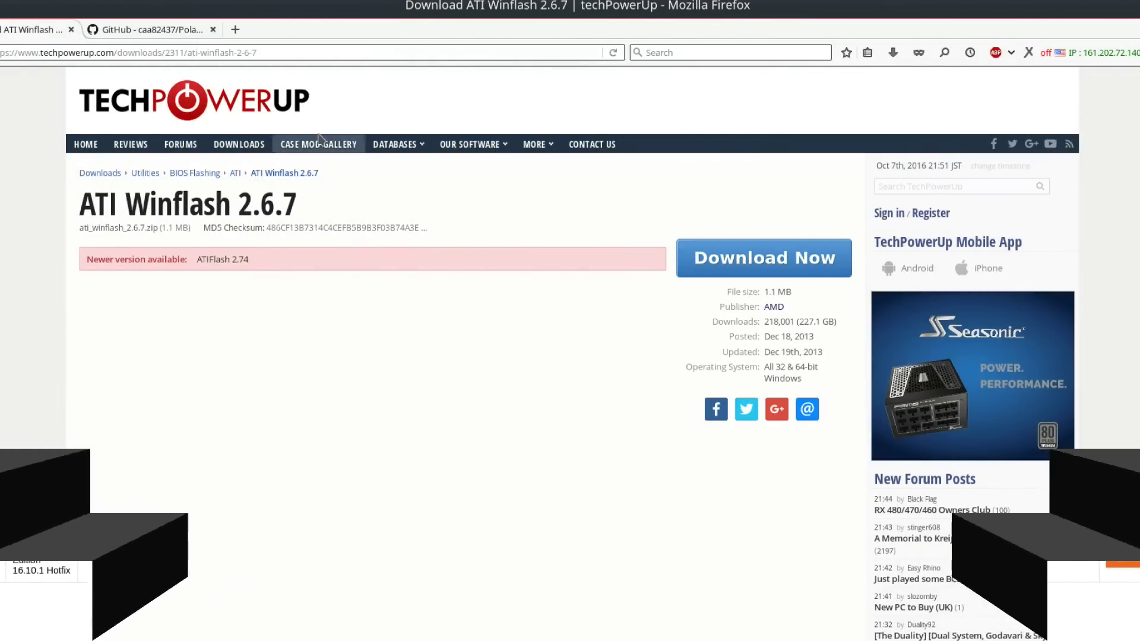
Step: Go to the newer ATIFlash 2.74 release and download it from the techPowerUp! US-1 server
left_click_drag(253, 260, 87, 265)
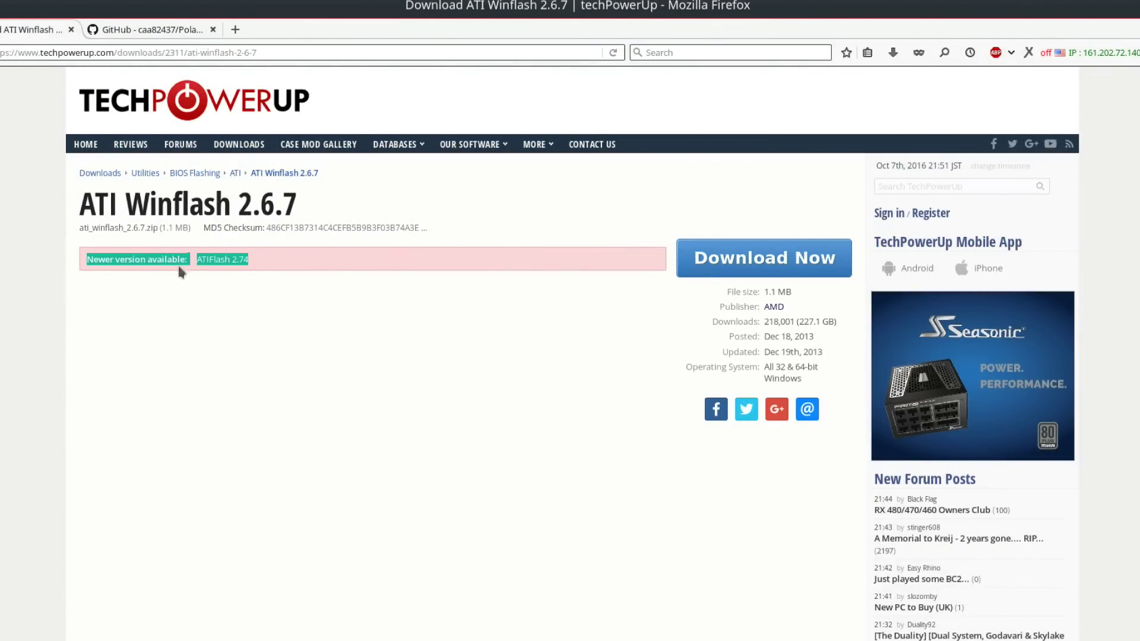
left_click(269, 251)
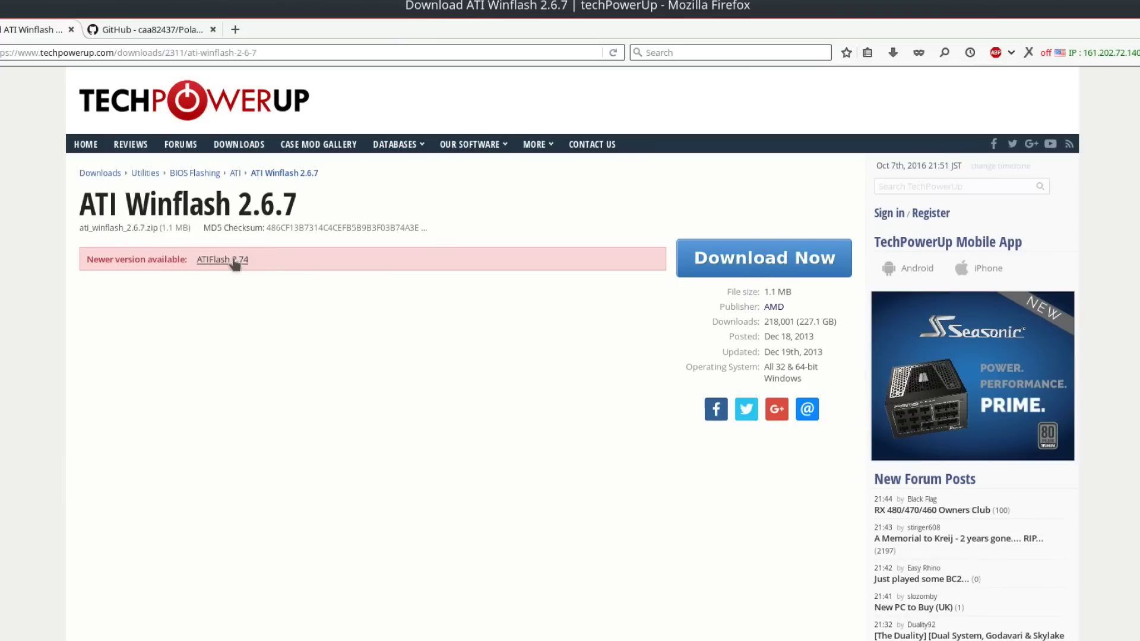
left_click(234, 262)
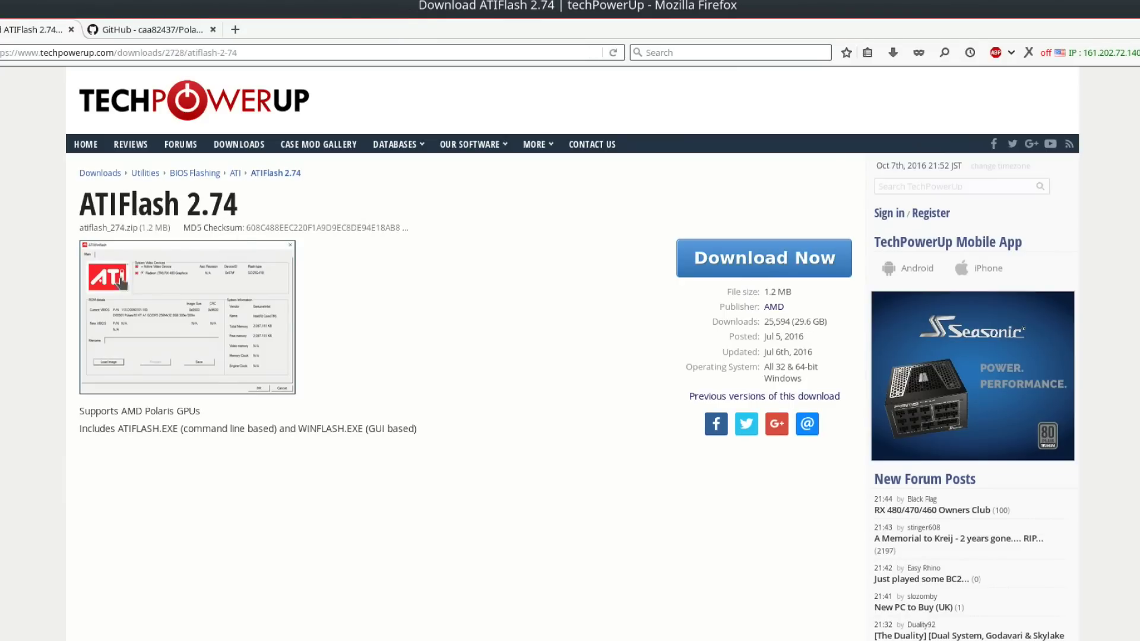
left_click(686, 271)
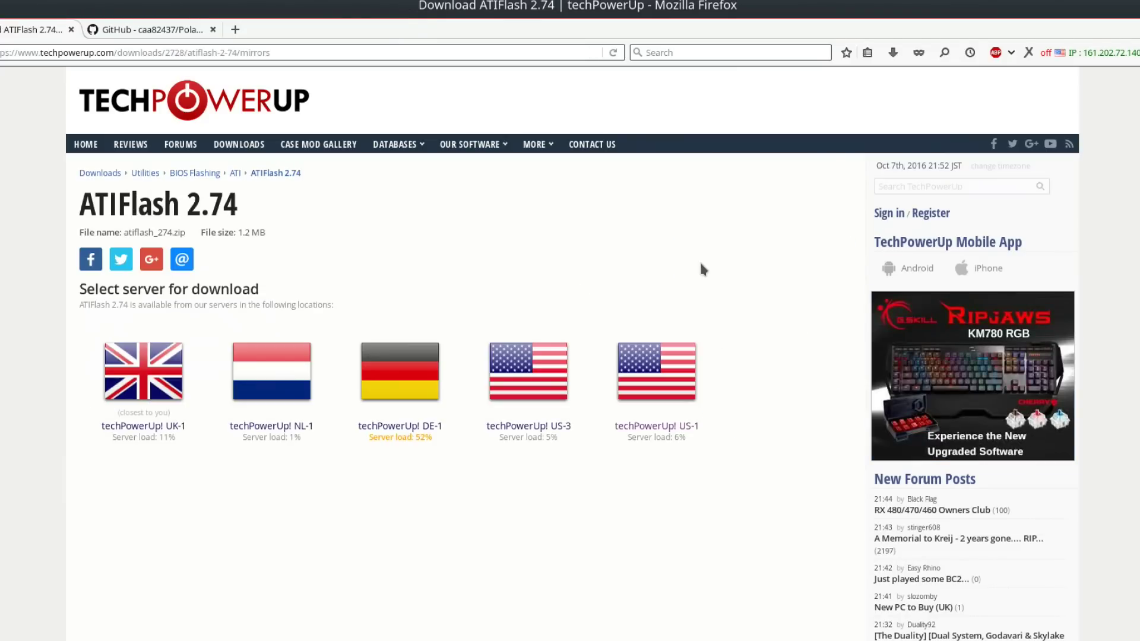
left_click(660, 365)
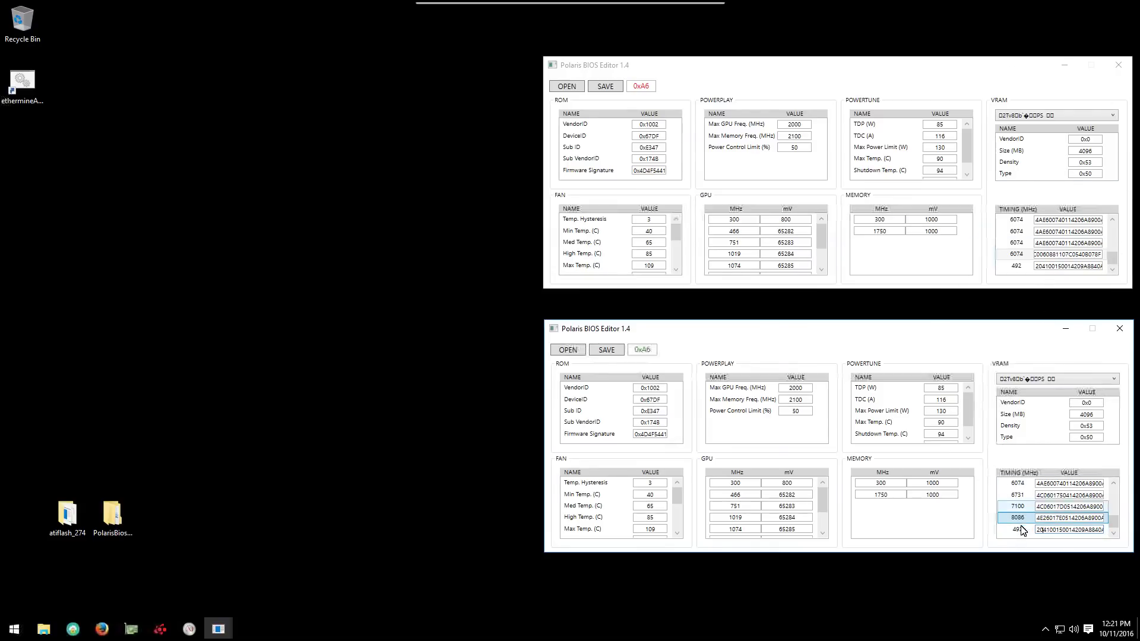
Step: Examine the 6074 MHz memory timing strings in the Polaris BIOS Editor copy with the red checksum
mouse_move(1111, 258)
left_mouse_down()
mouse_move(1112, 227)
mouse_move(1113, 256)
left_mouse_up()
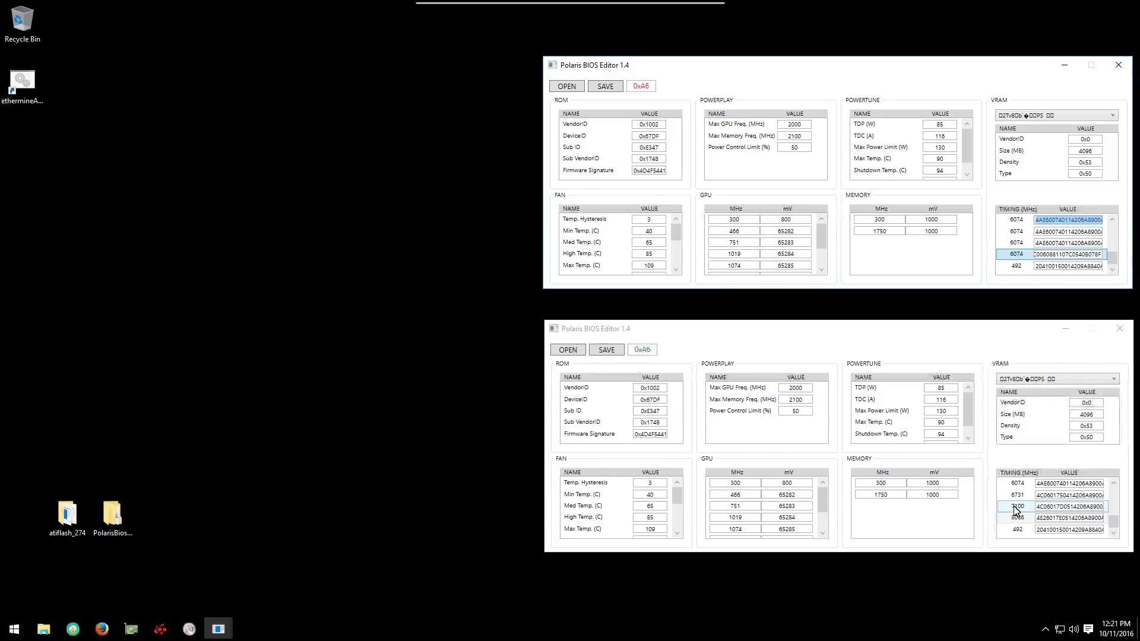
left_click(1113, 482)
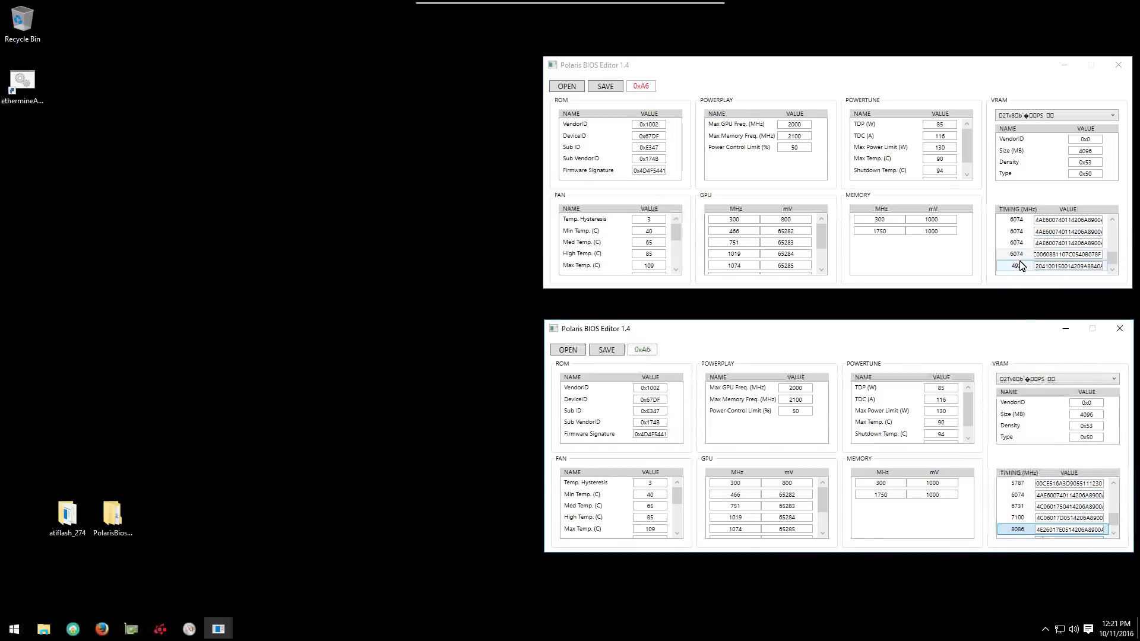
left_click(1113, 533)
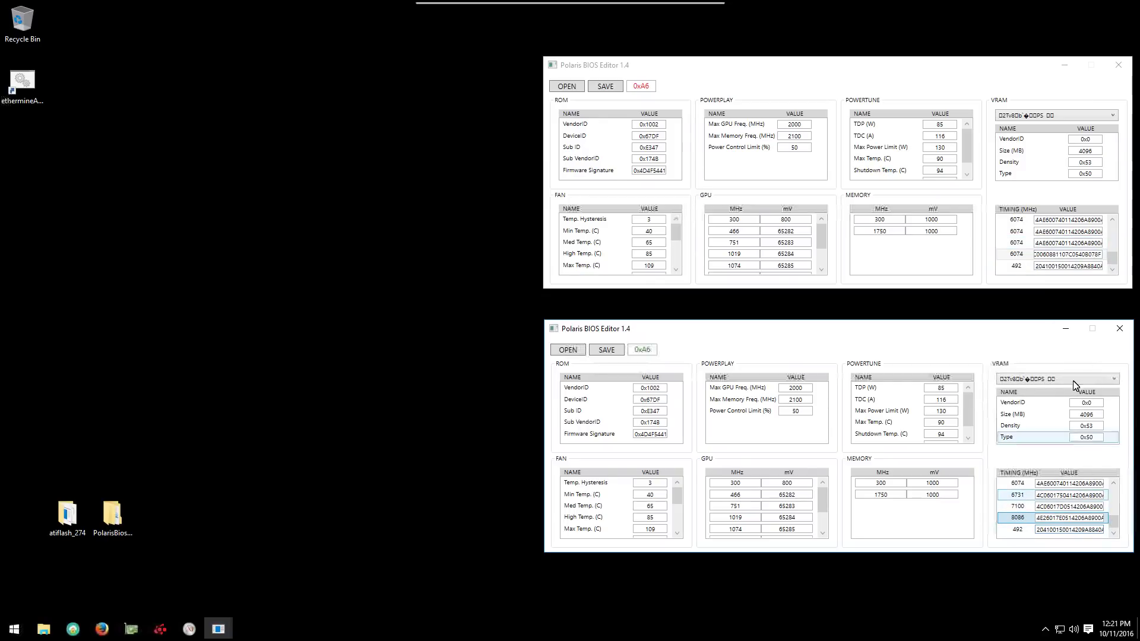
double_click(1095, 220)
left_click(1090, 221)
key("ctrl+v")
left_click(1083, 232)
key("ctrl+v")
left_click(1082, 243)
key("ctrl+v")
left_click(1085, 254)
left_click_drag(1085, 254, 1102, 254)
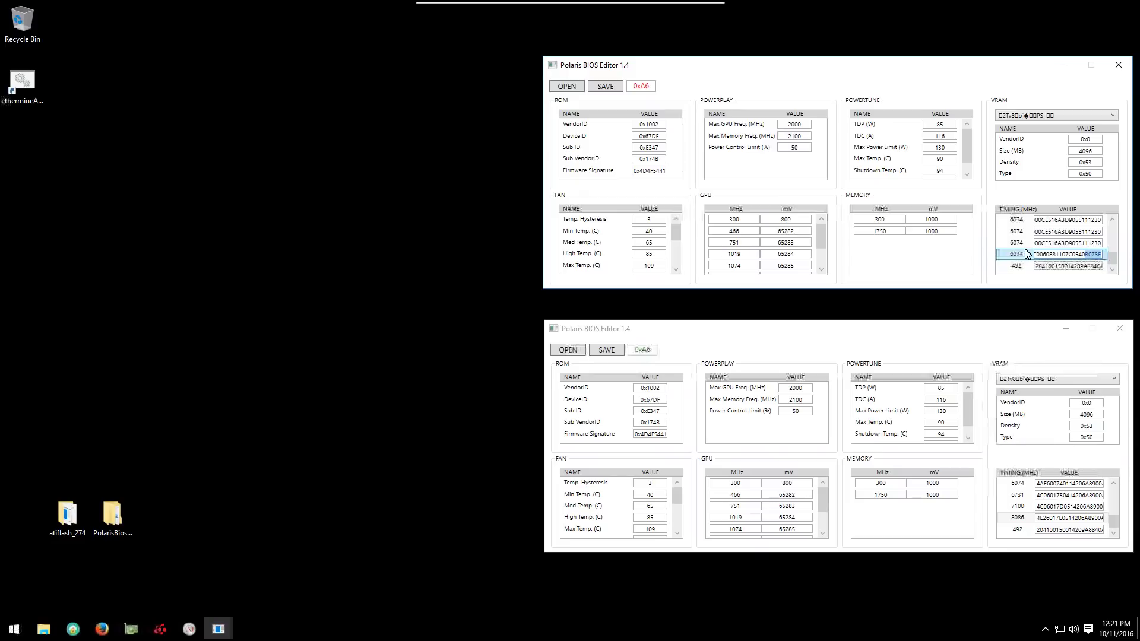
Step: Examine the 6074, 6731, 7100 and 8086 MHz timing strings in the other BIOS copy for comparison
left_click(1081, 482)
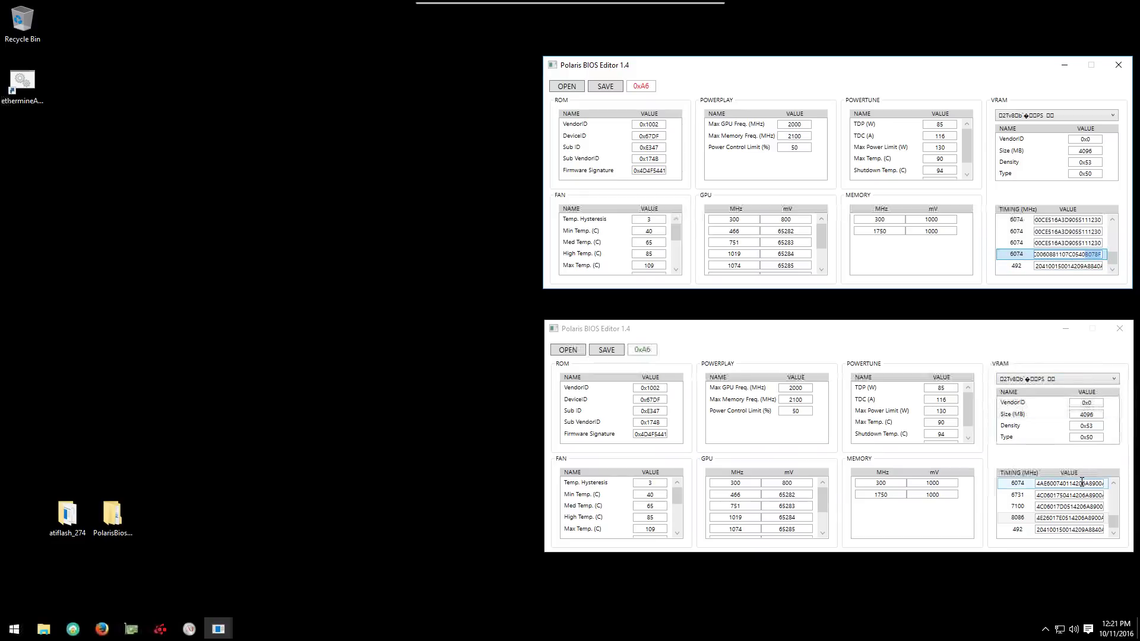
key("ctrl+v")
left_click(1086, 494)
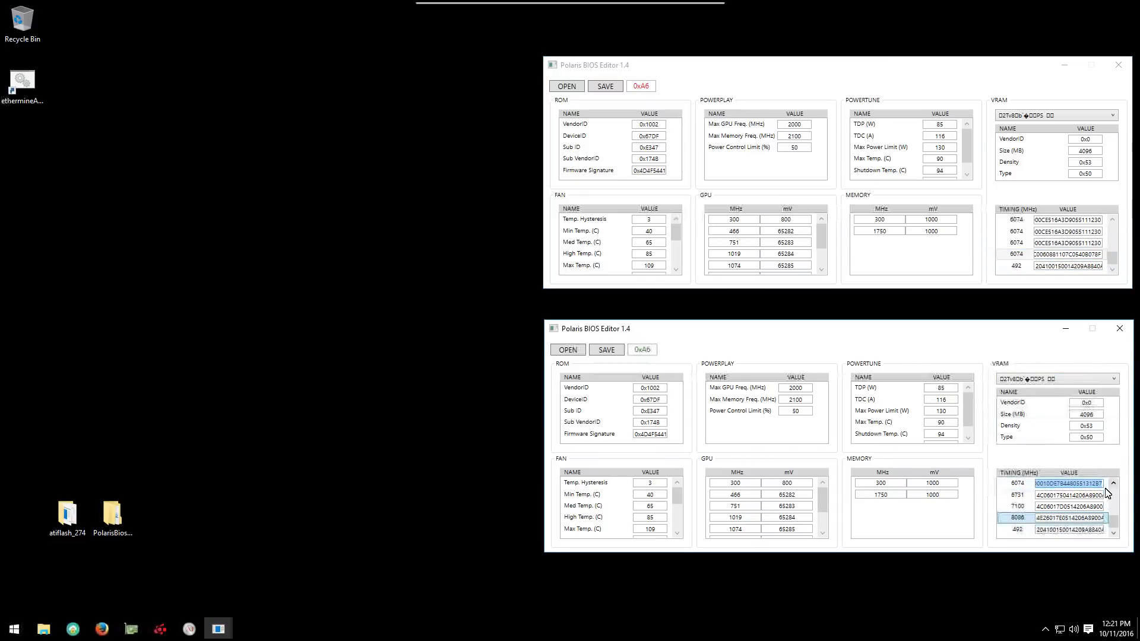
key("ctrl+a")
key("ctrl+v")
left_click(1075, 506)
key("ctrl+a")
key("ctrl+v")
left_click(1076, 518)
key("ctrl+a")
key("ctrl+v")
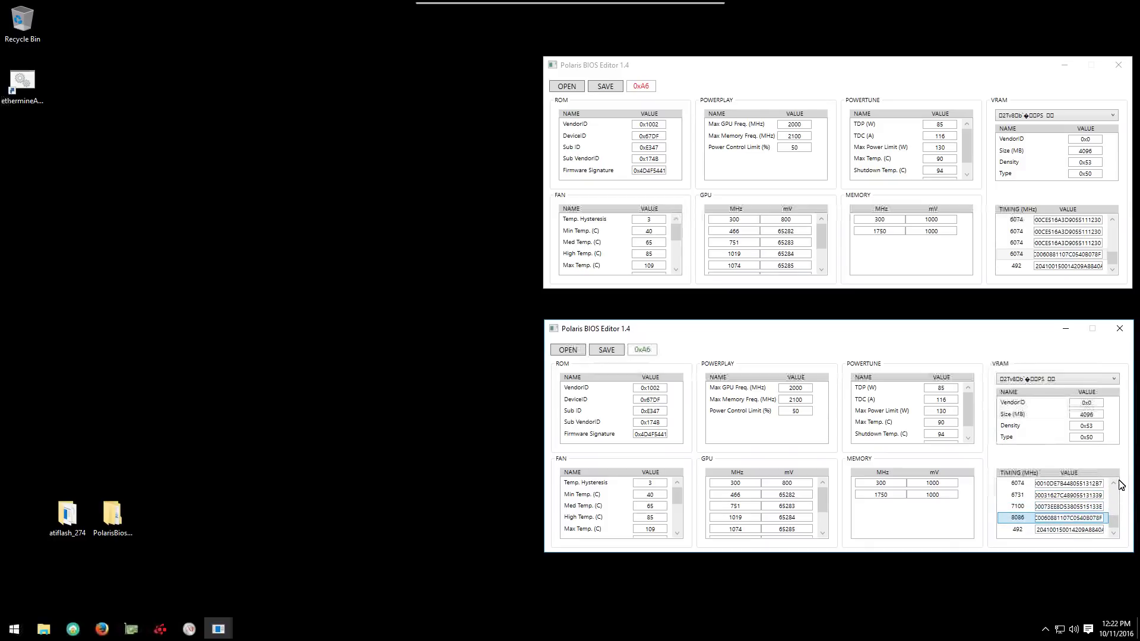
left_click(1114, 483)
left_click_drag(1080, 518, 1104, 506)
left_click(1073, 483)
double_click(1073, 482)
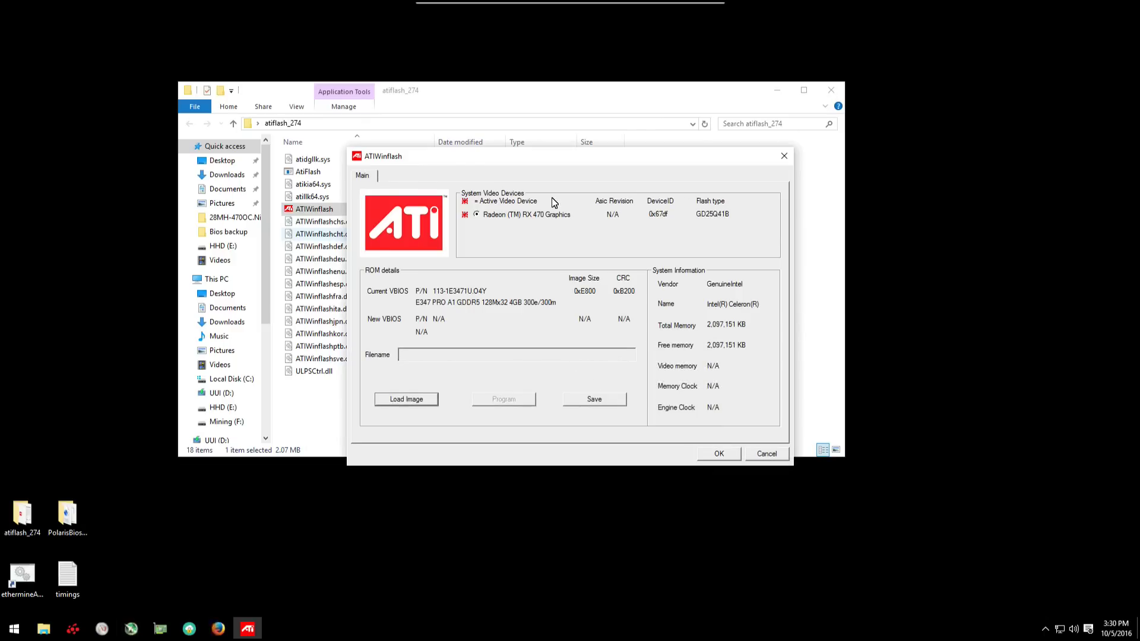
Step: Back up the graphics card's current ROM to the Documents folder as Sapphirerx470OCgamingoriginal.rom with ATIWinflash
left_click(595, 400)
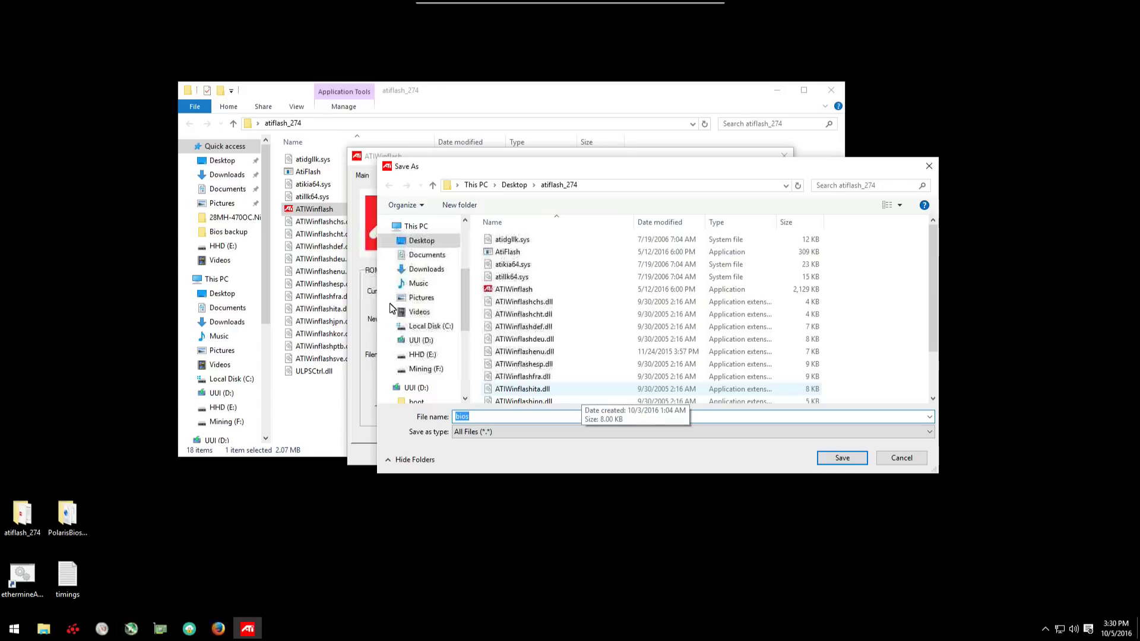
left_click(428, 255)
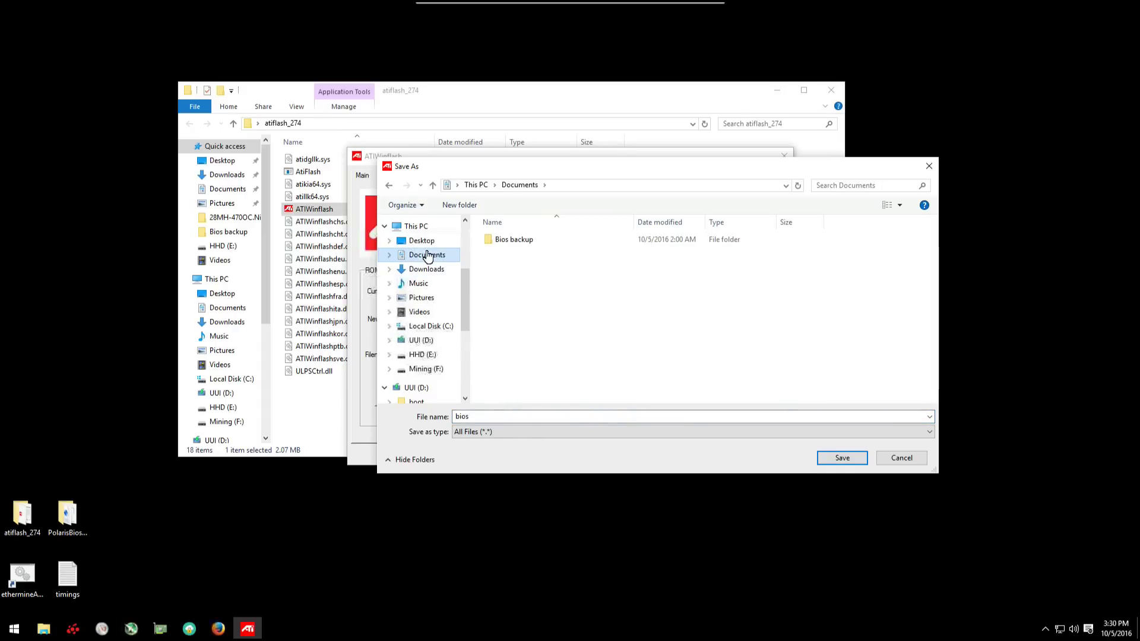
double_click(485, 417)
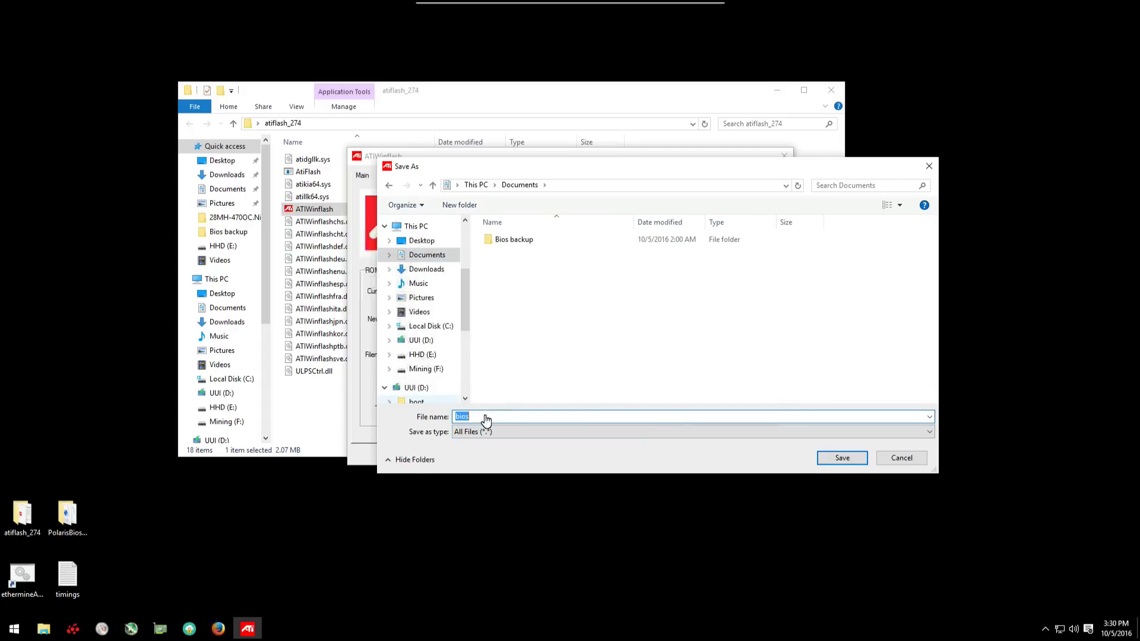
type("Sapphirerx470OCgamingoriginal.rom")
left_click(842, 458)
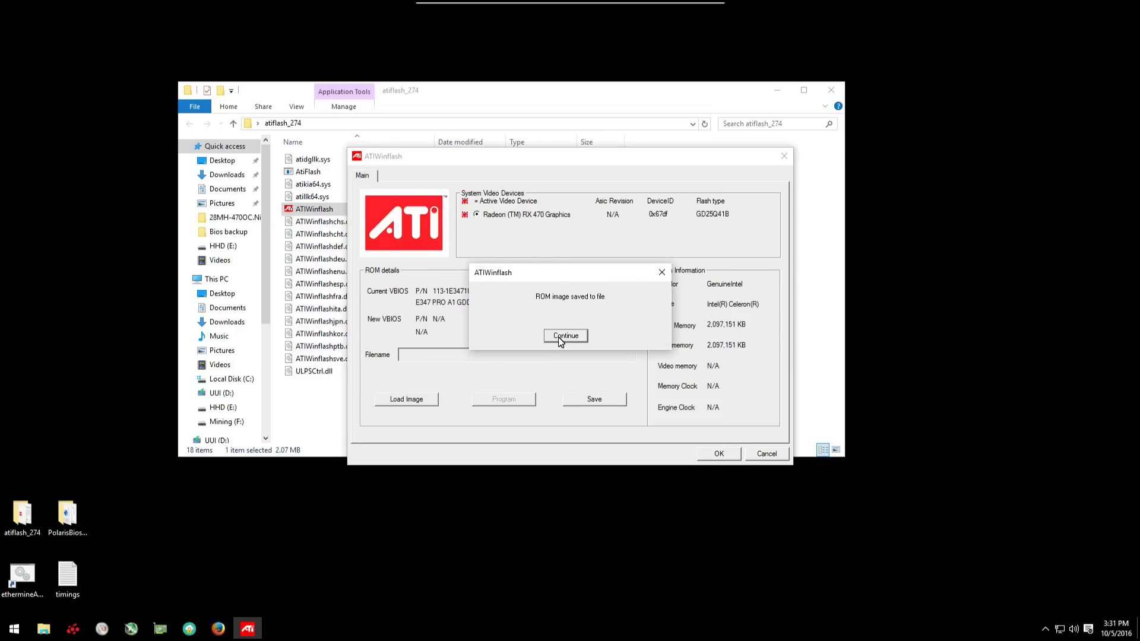
left_click(563, 335)
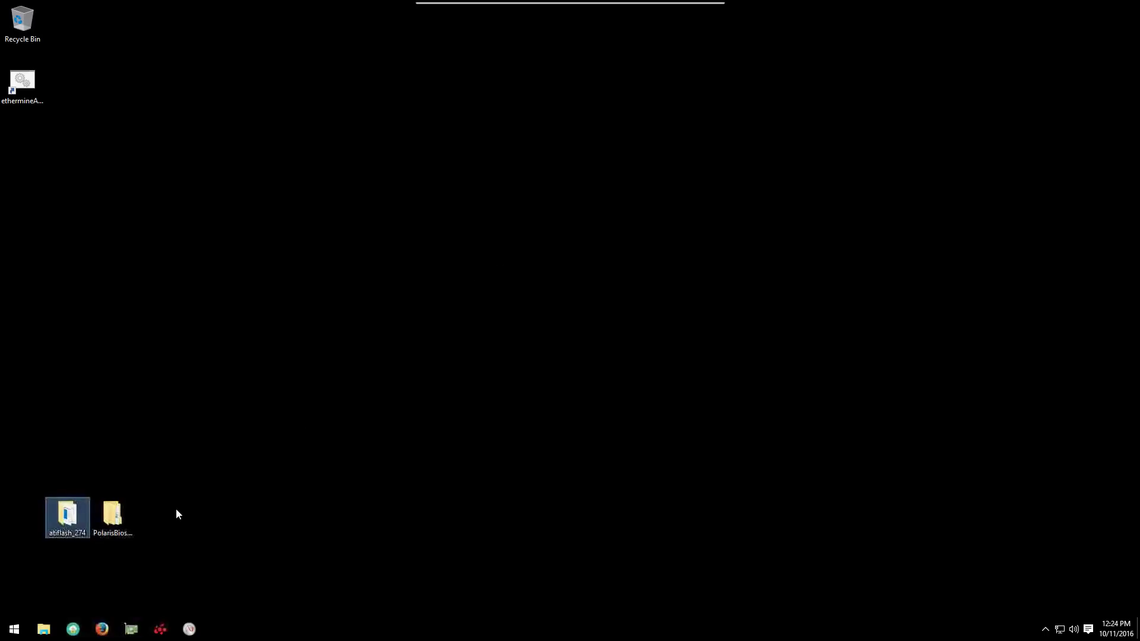
Step: Open the atiflash_274 folder from the desktop and launch a Command Prompt with administrator rights
double_click(65, 527)
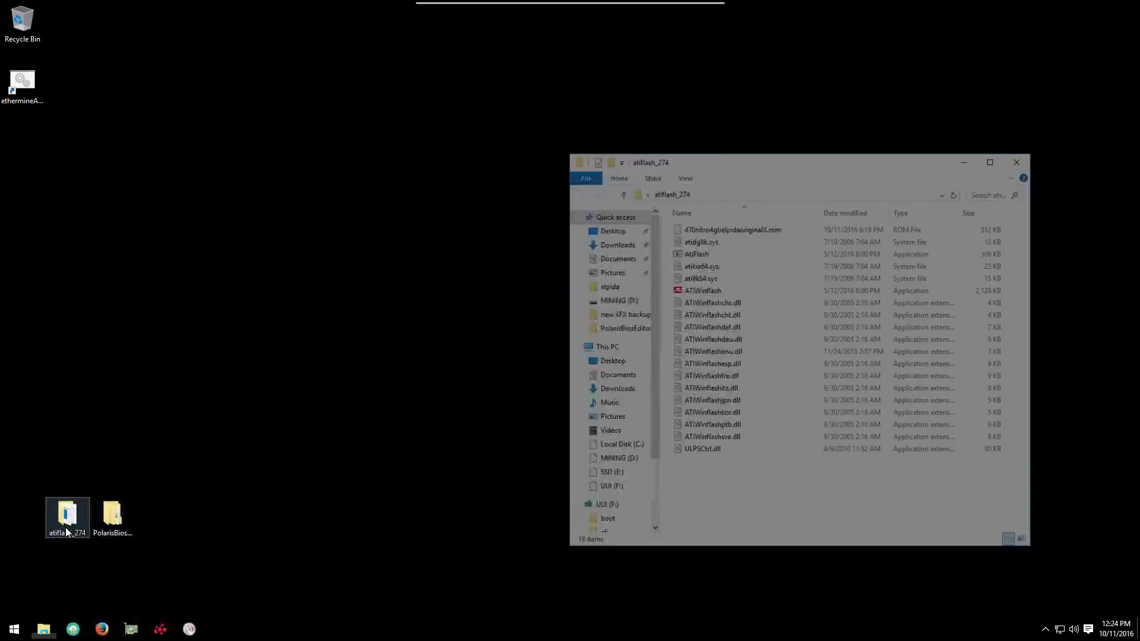
left_click(729, 232)
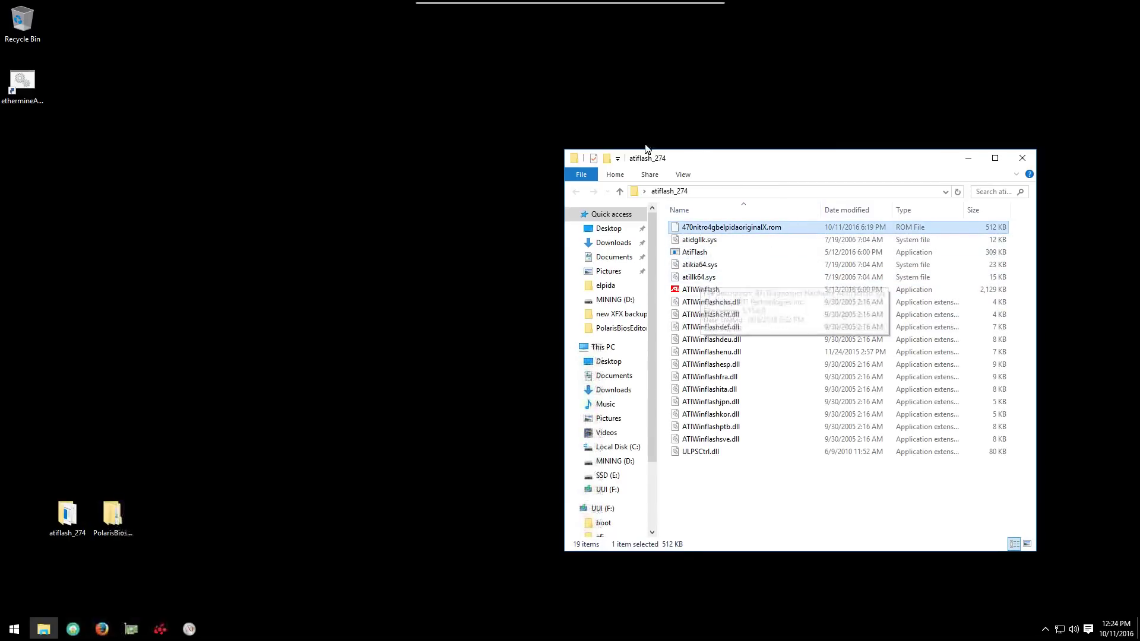
key("super+x")
key("Up")
key("Up")
key("Up")
key("Up")
key("Up")
key("Up")
key("Up")
key("Up")
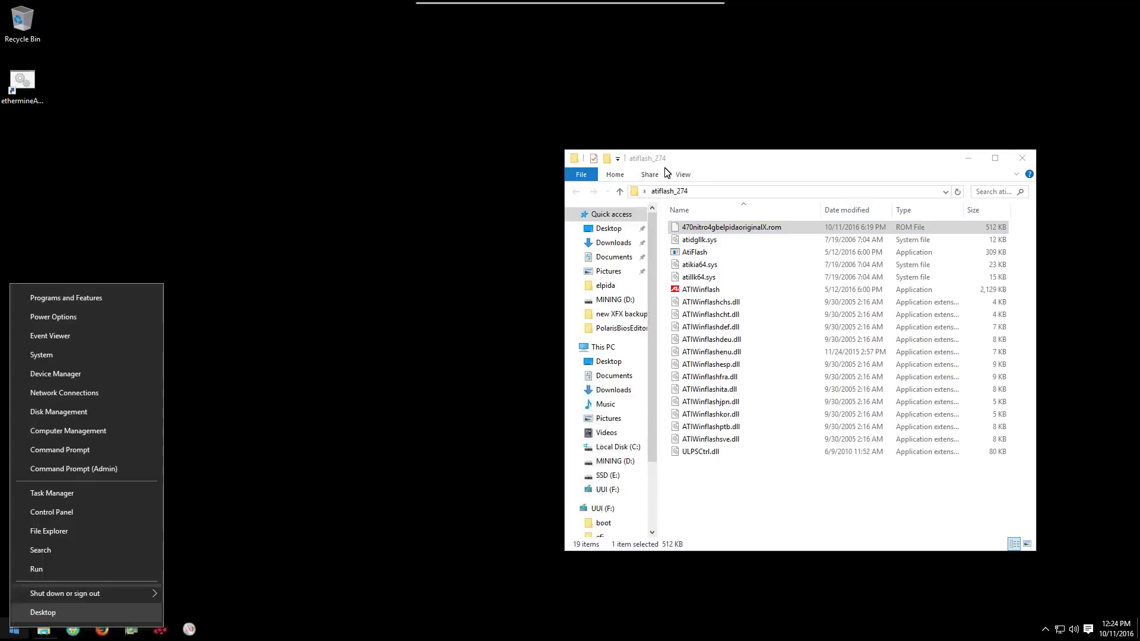
key("Return")
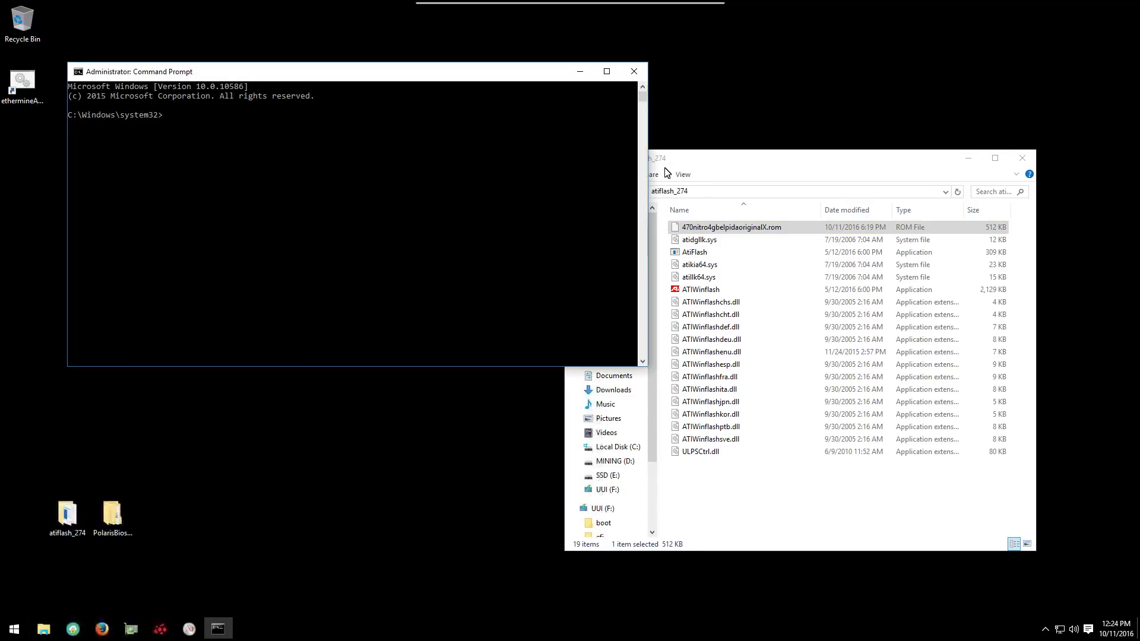
Step: Change the Command Prompt's directory to C:\Users\XFX\Desktop\atiflash_274, using the path copied from the folder window
left_click(667, 172)
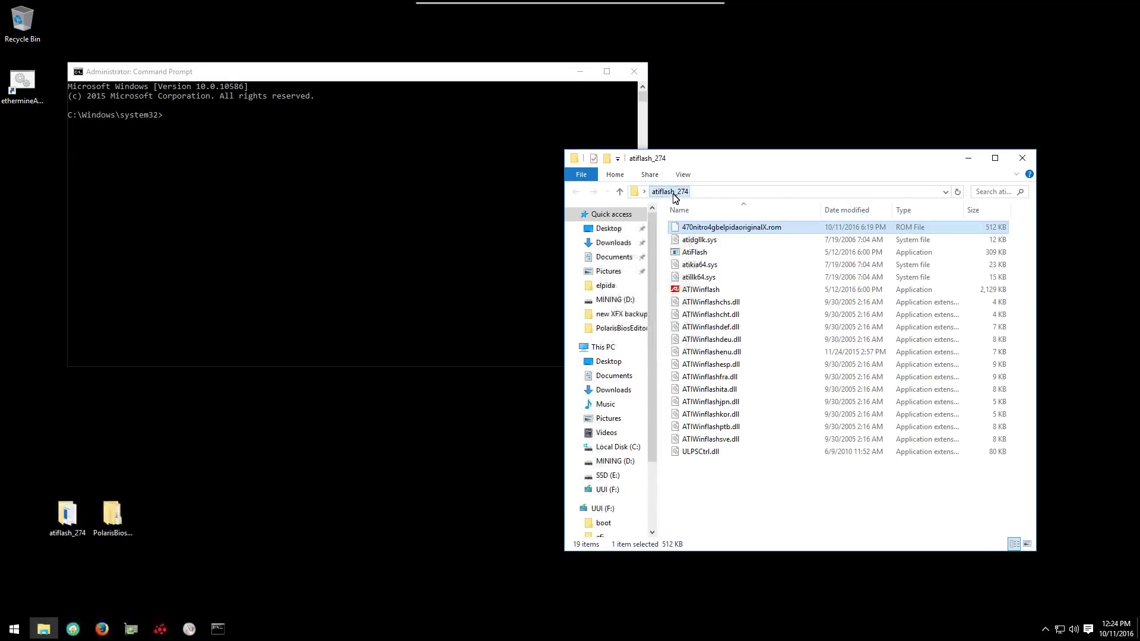
left_click(669, 191)
left_click(723, 191)
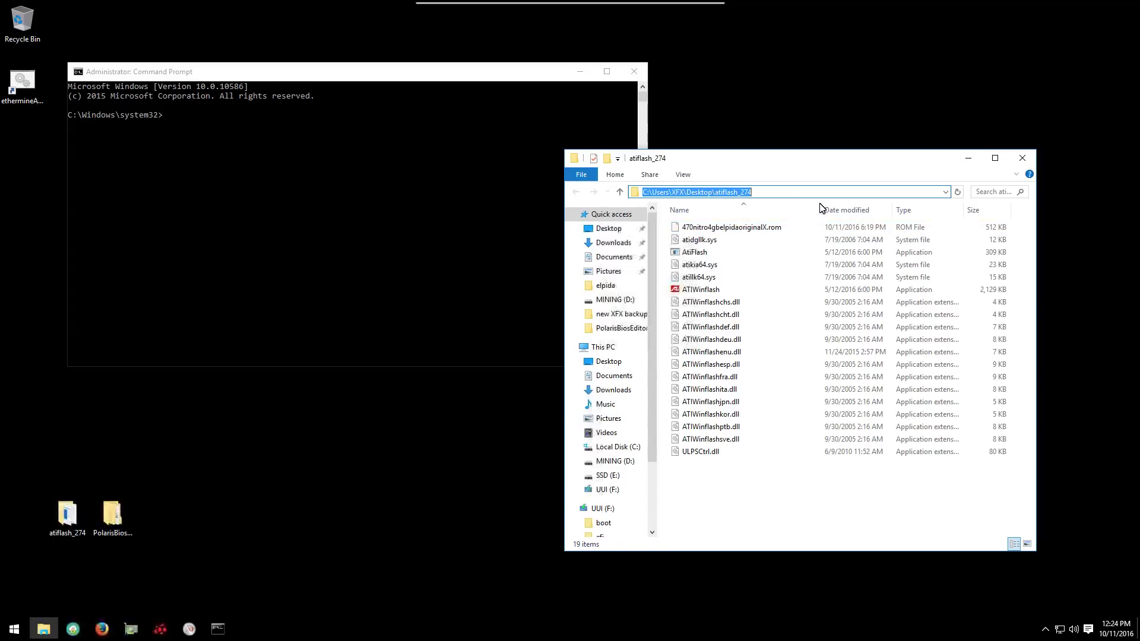
right_click(728, 191)
left_click(753, 229)
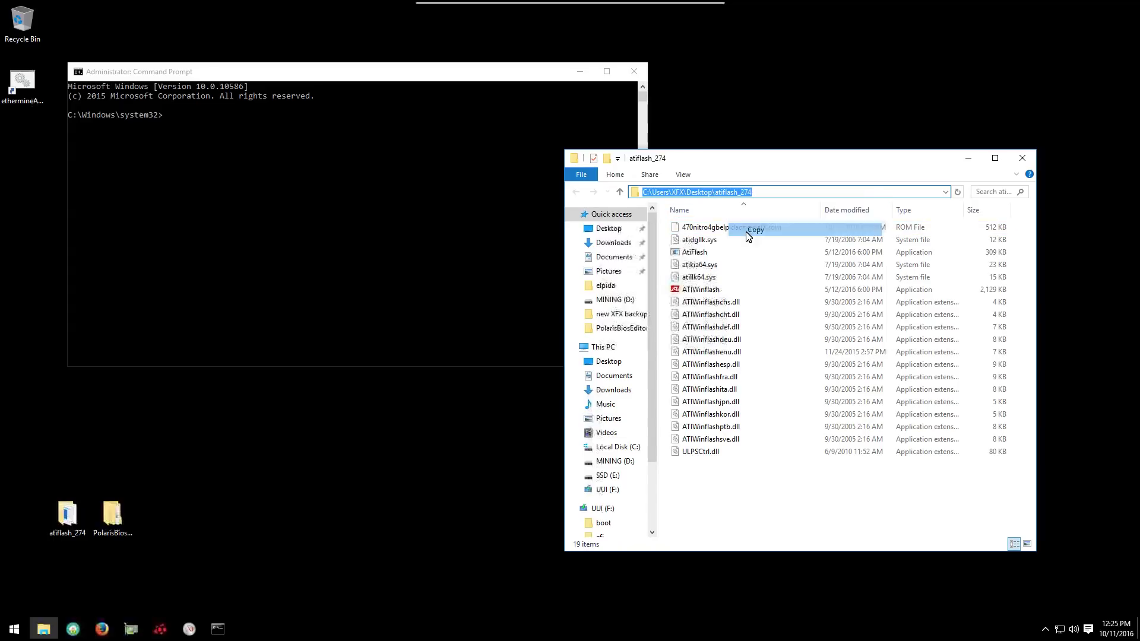
left_click(383, 153)
type("cd")
key("ctrl+v")
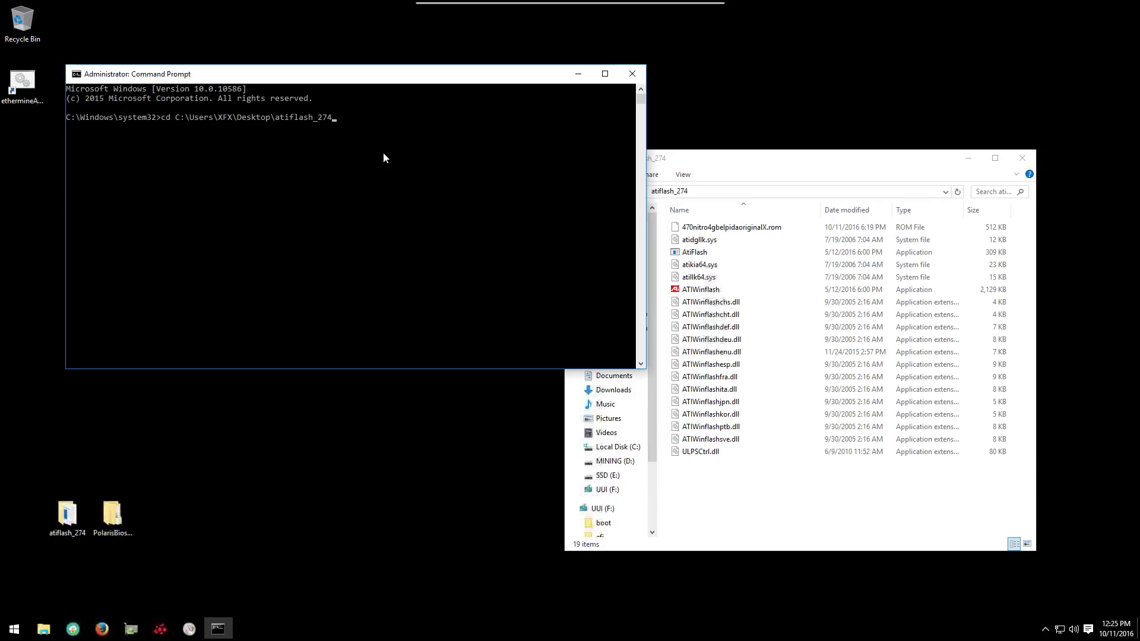
key("Return")
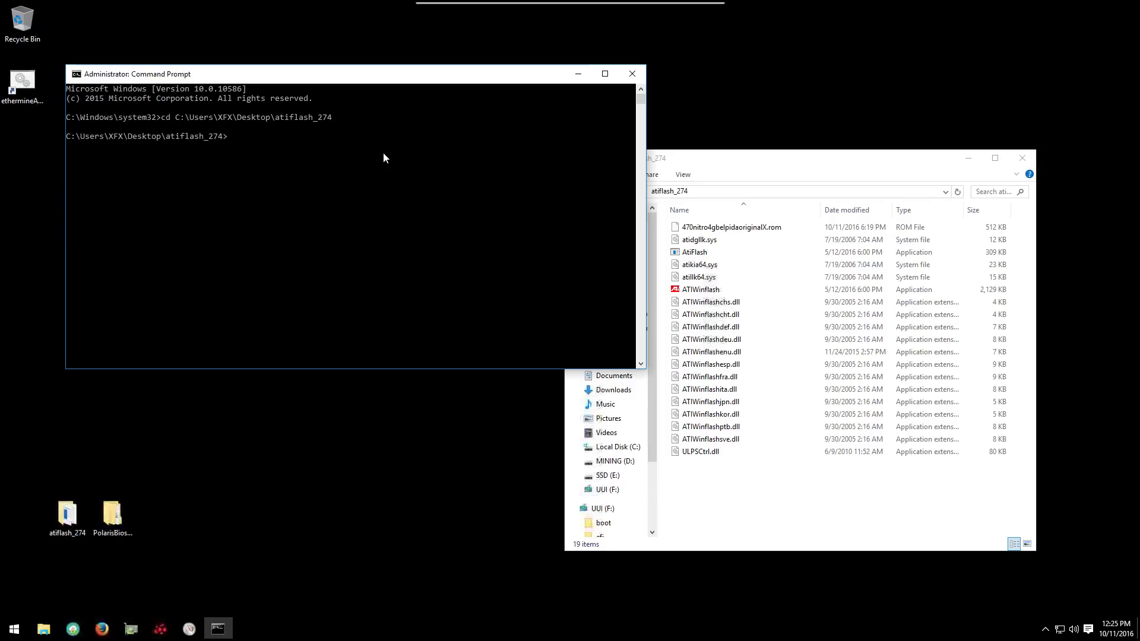
Step: Enter the flash command atiwinflash -f -p 0 470nitro4gbelpidaoriginalX.rom, copying the ROM's file name from the folder
type("atiwinflas")
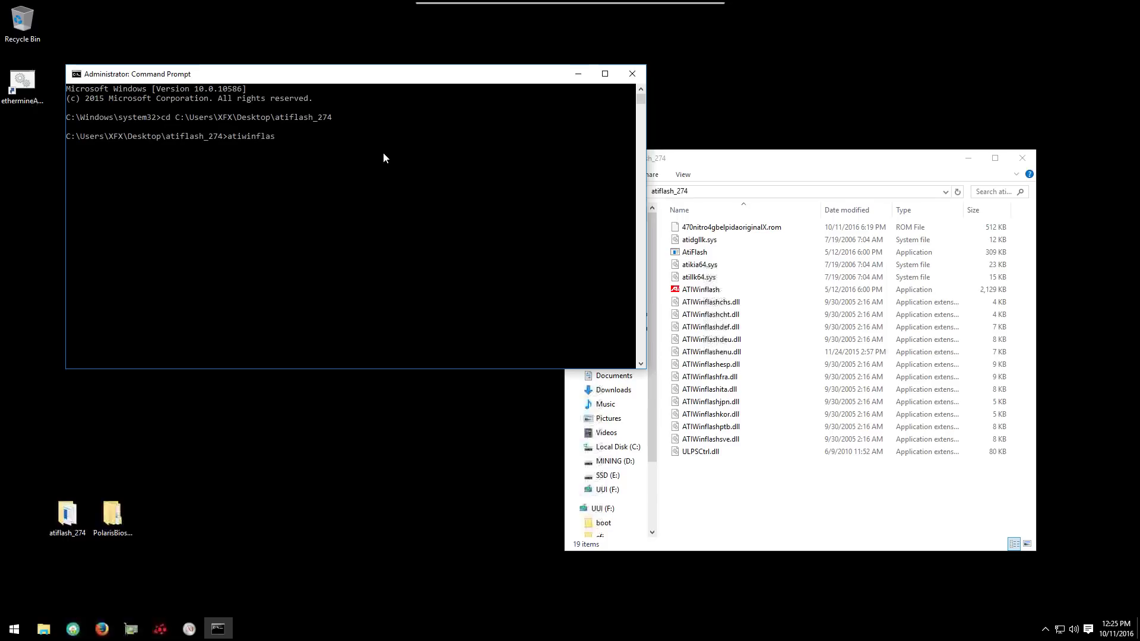
type("n  f -p 0")
left_click(739, 184)
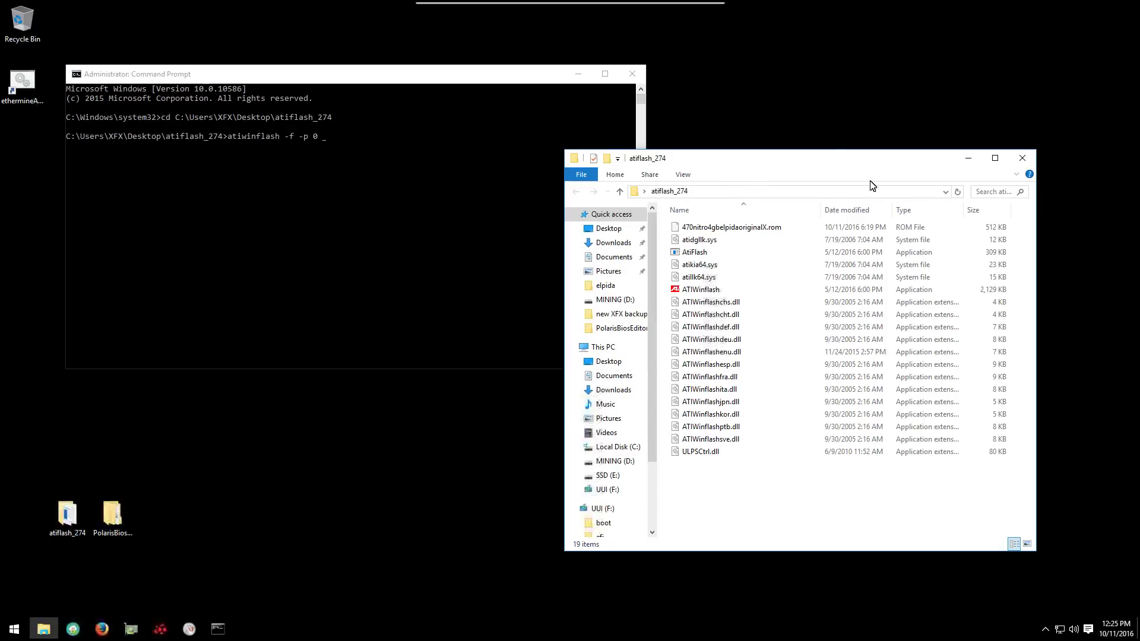
left_click(774, 229)
left_click(772, 228)
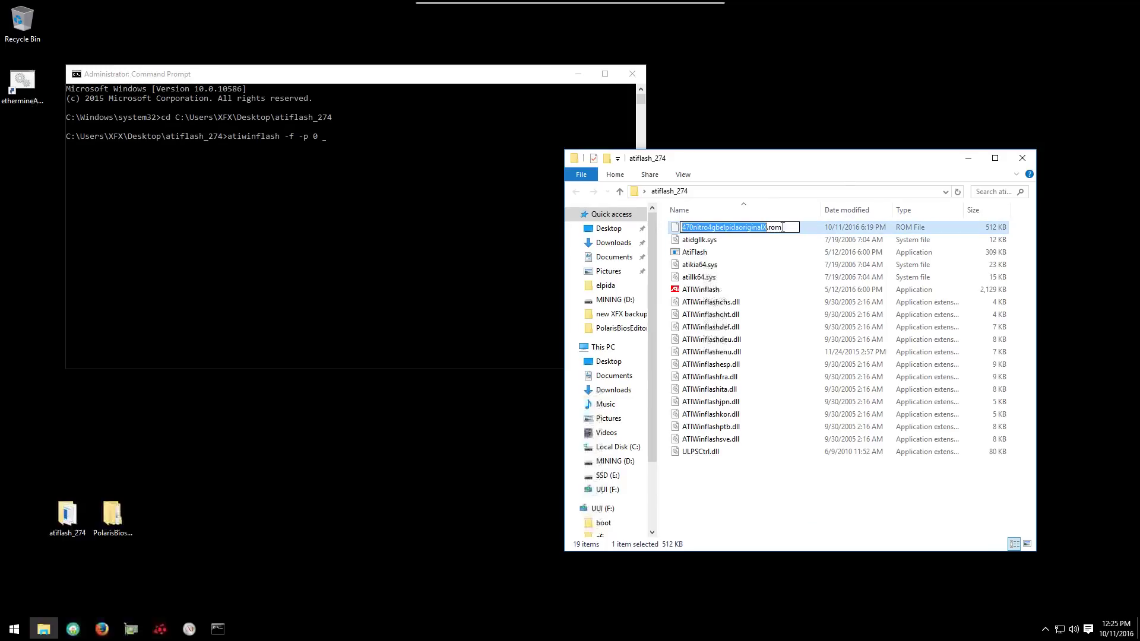
right_click(712, 225)
left_click(739, 265)
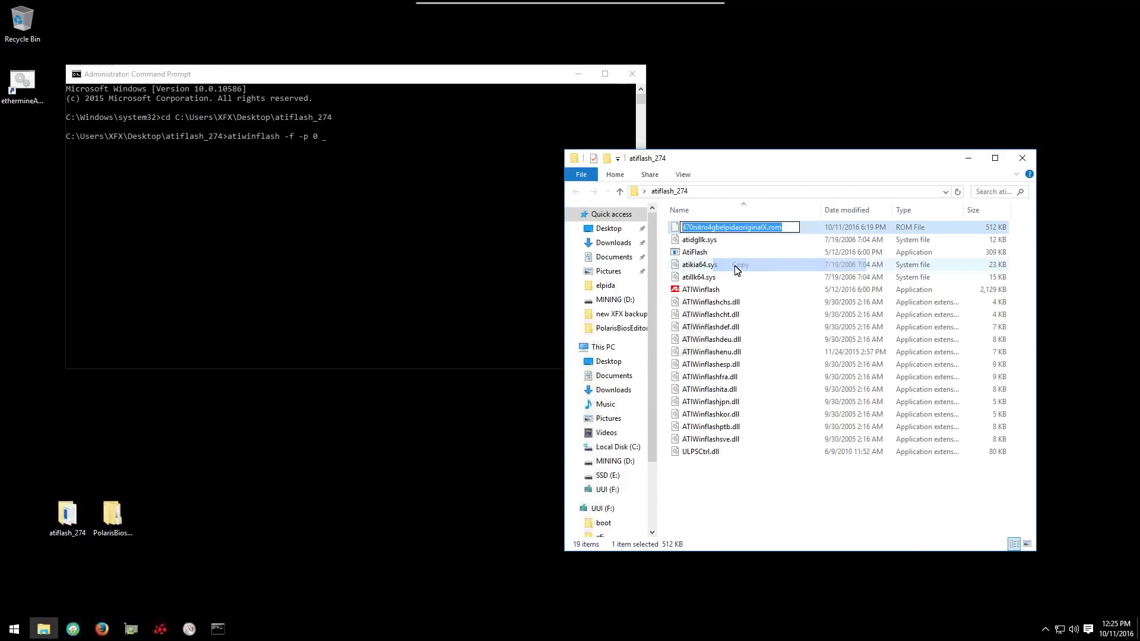
left_click(497, 179)
key("ctrl+v")
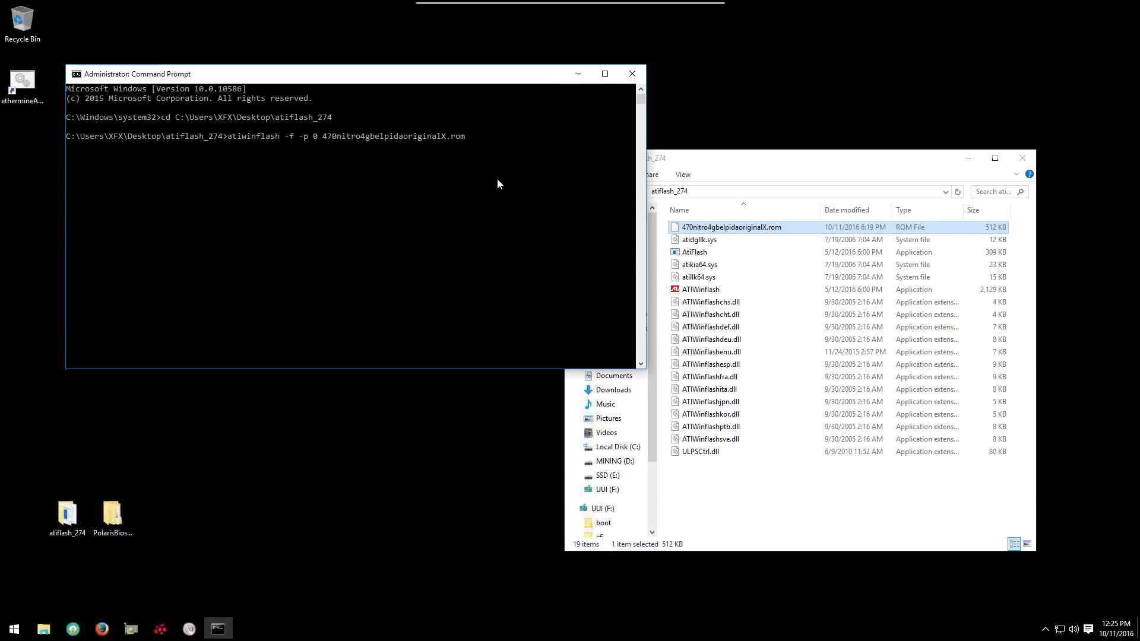